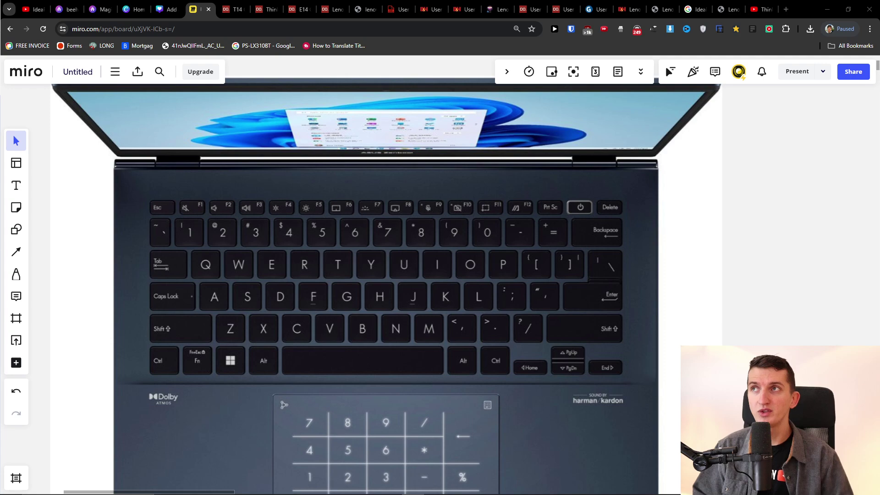
{"action": "scroll", "coordinate": [347, 307], "scroll_direction": "up", "scroll_amount": 3}
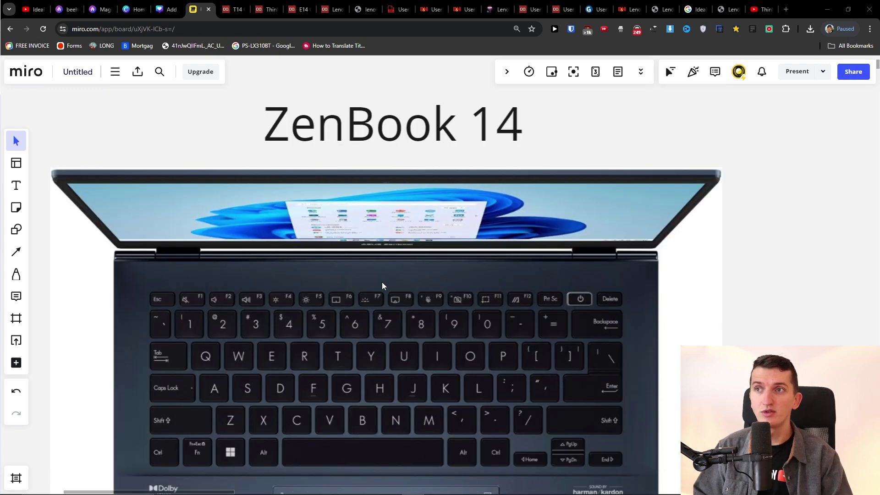
{"action": "scroll", "coordinate": [380, 280], "scroll_direction": "down", "scroll_amount": 3}
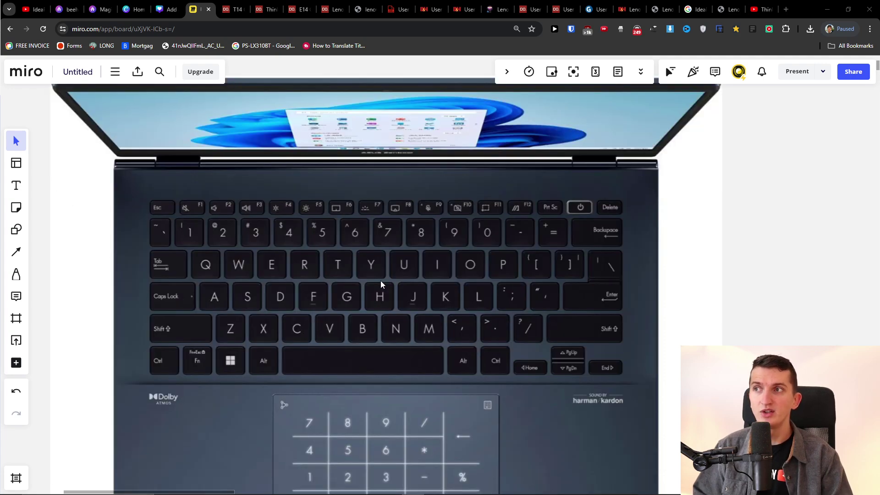
{"action": "scroll", "coordinate": [188, 373], "scroll_direction": "up", "scroll_amount": 2}
With the Pen tool (P), draw red circles around the Fn key and the F5 brightness key
{"action": "key", "text": "p"}
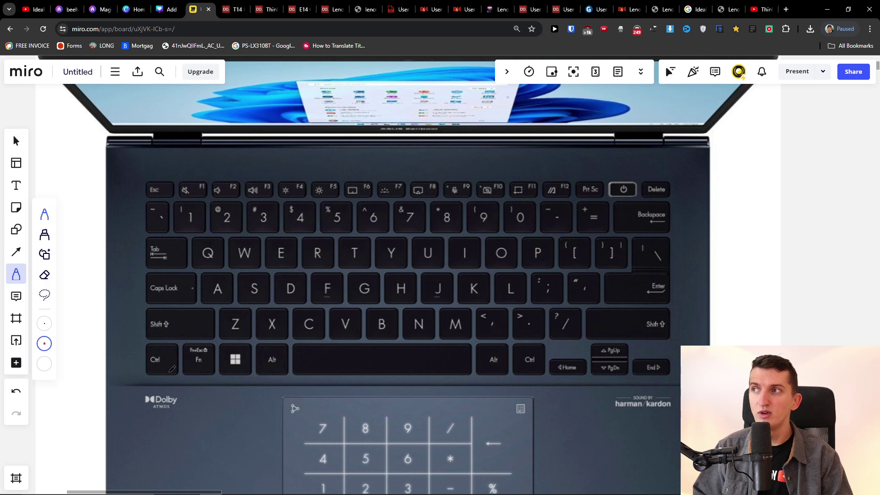
{"action": "left_click_drag", "start_coordinate": [173, 358], "coordinate": [220, 340]}
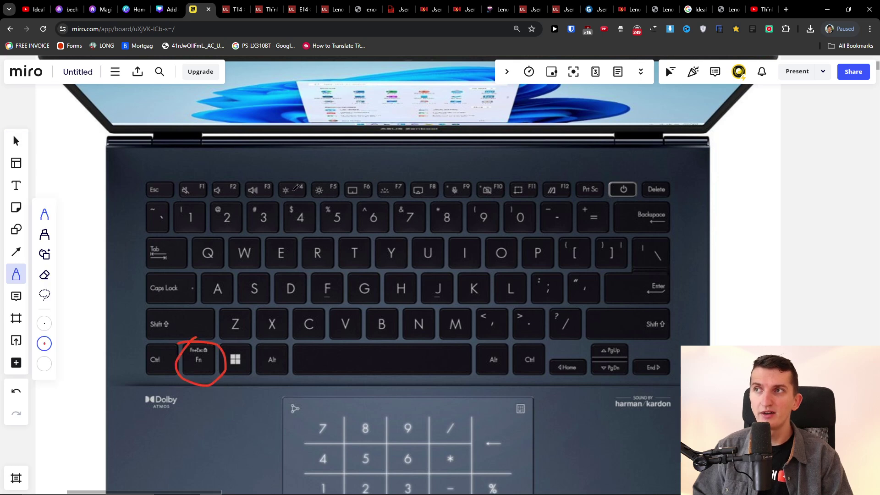
{"action": "left_click_drag", "start_coordinate": [310, 185], "coordinate": [306, 184]}
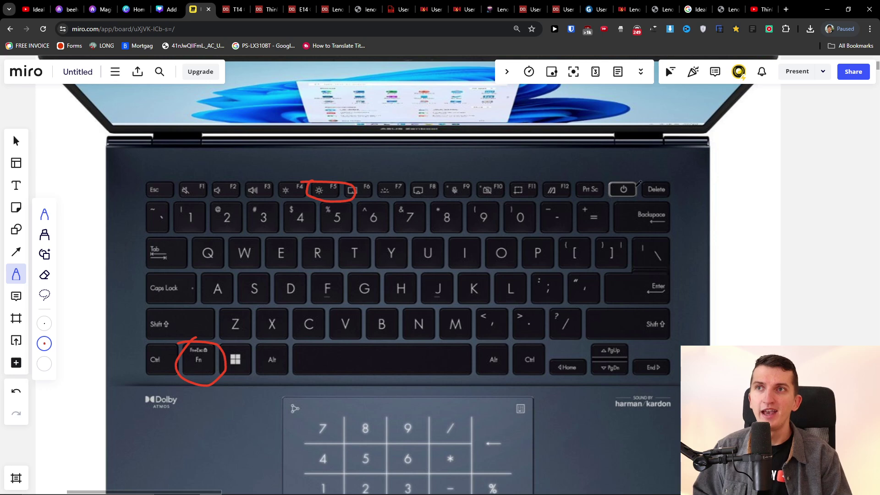
Circle the power key in red, then the left Shift and Ctrl keys
{"action": "left_click_drag", "start_coordinate": [650, 173], "coordinate": [657, 168]}
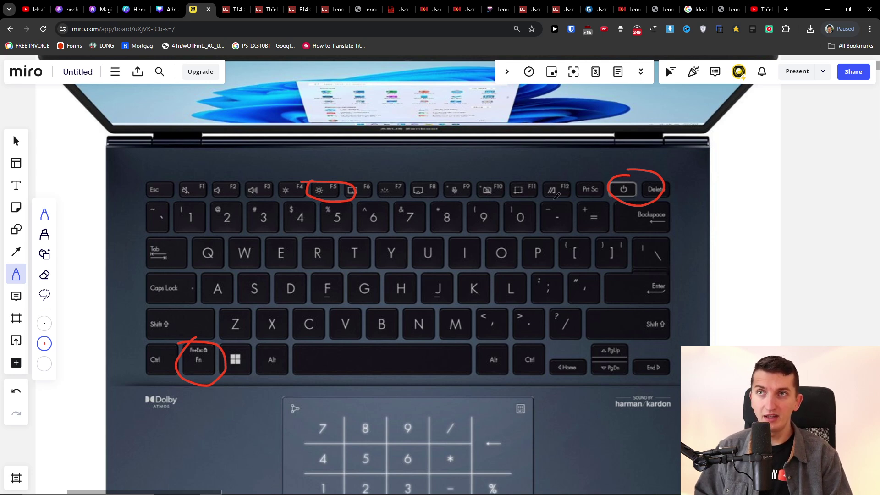
{"action": "mouse_move", "coordinate": [170, 306]}
{"action": "left_mouse_down"}
{"action": "mouse_move", "coordinate": [193, 324]}
{"action": "mouse_move", "coordinate": [163, 380]}
{"action": "left_mouse_up"}
Add red pen circles around the Windows key and the B key
{"action": "left_click_drag", "start_coordinate": [237, 368], "coordinate": [244, 347]}
{"action": "left_click_drag", "start_coordinate": [381, 309], "coordinate": [377, 303]}
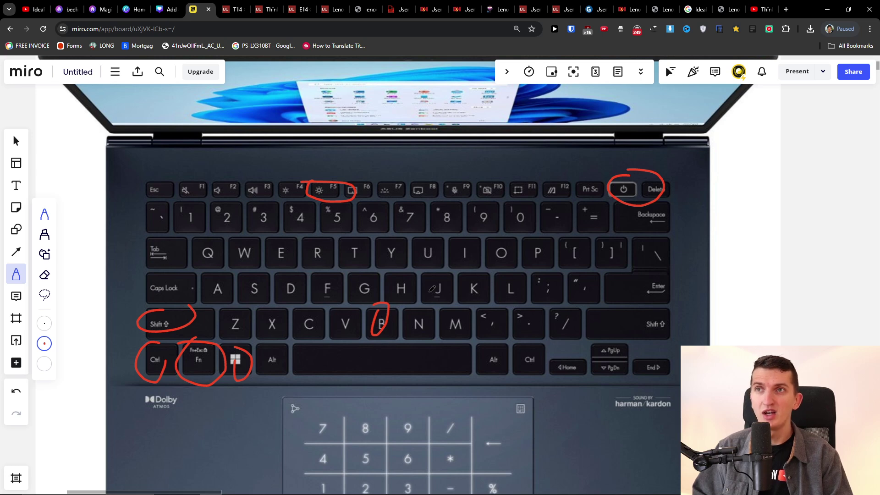
Undo the later pen circles with Ctrl+Z, keeping only the Fn circle
{"action": "key", "text": "ctrl+z"}
{"action": "key", "text": "ctrl+z"}
{"action": "key", "text": "ctrl+z"}
{"action": "key", "text": "ctrl+z"}
{"action": "key", "text": "ctrl+z"}
{"action": "key", "text": "ctrl+z"}
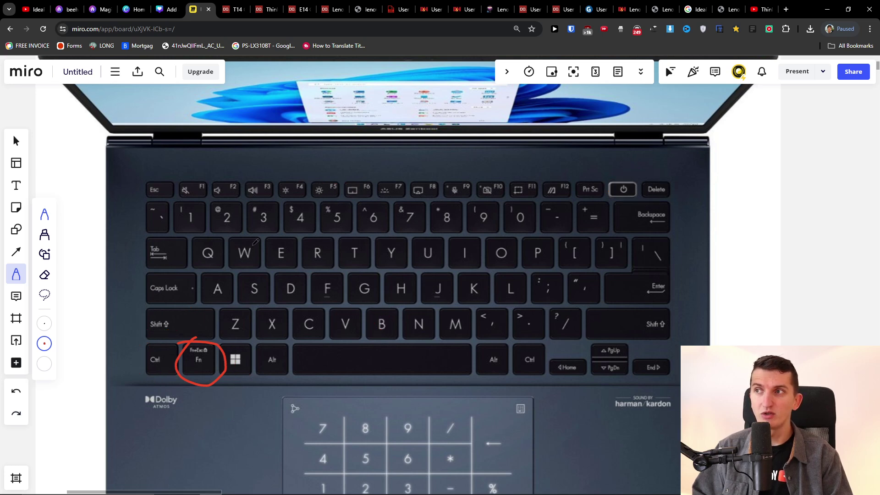